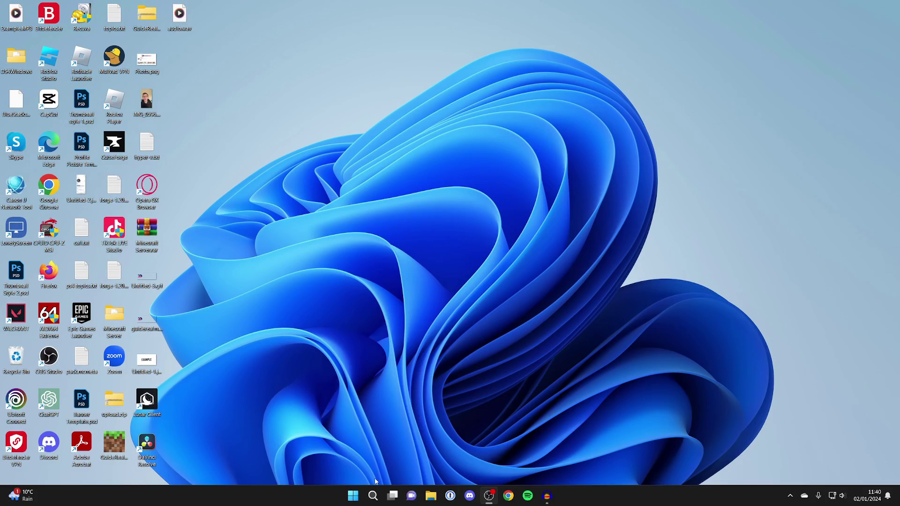
Launch Windows Media Player Legacy by searching for 'windows med'.
{"action": "left_click", "coordinate": [372, 496]}
{"action": "type", "text": "window"}
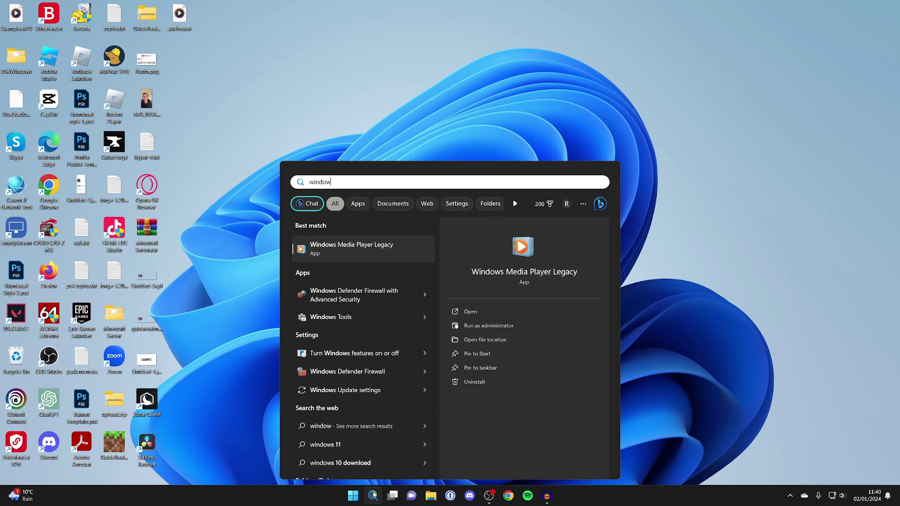
{"action": "type", "text": "s med"}
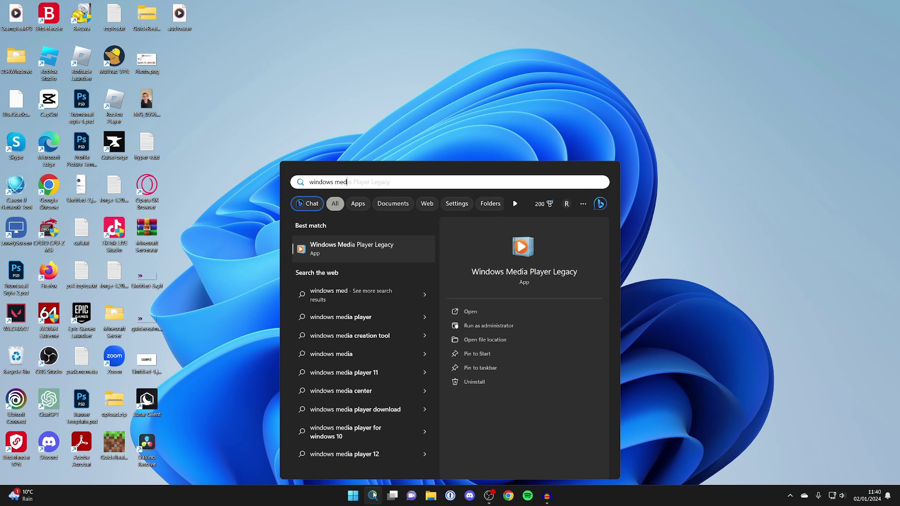
{"action": "left_click", "coordinate": [357, 251]}
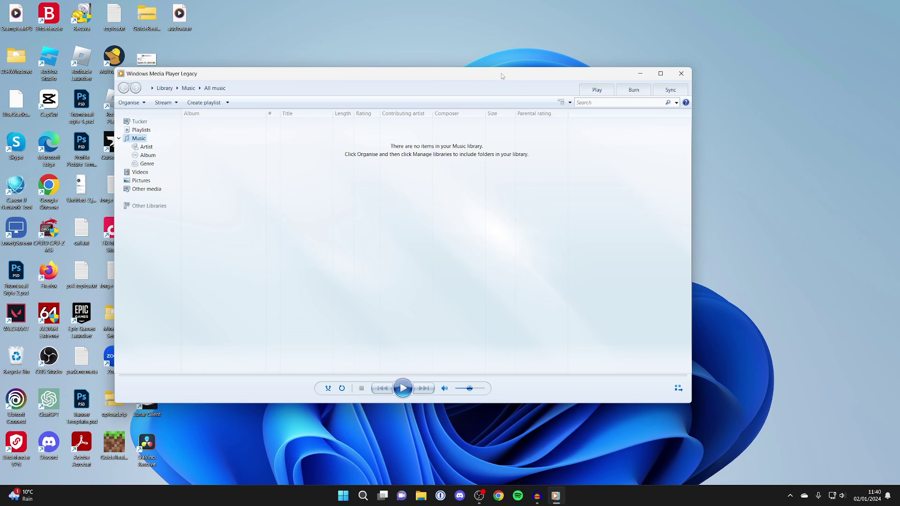
Move the player window slightly and show the Organise library options.
{"action": "left_click_drag", "start_coordinate": [502, 74], "coordinate": [539, 85]}
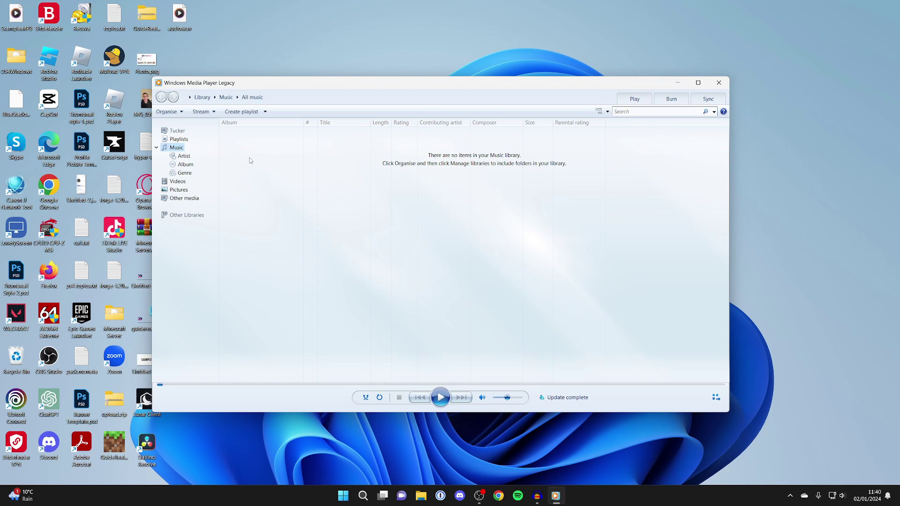
{"action": "left_click", "coordinate": [178, 112]}
{"action": "mouse_move", "coordinate": [189, 123]}
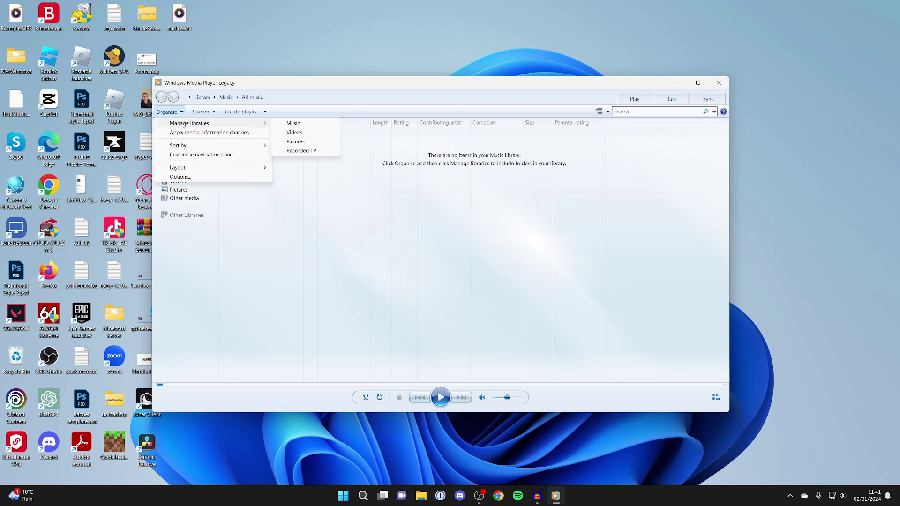
Manage the Music library's locations and start adding a new folder.
{"action": "left_click", "coordinate": [292, 123]}
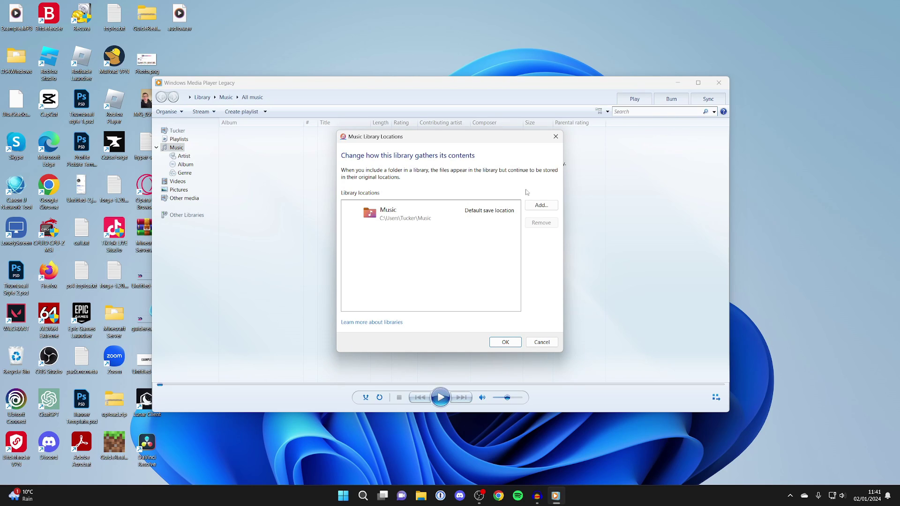
{"action": "left_click", "coordinate": [539, 206]}
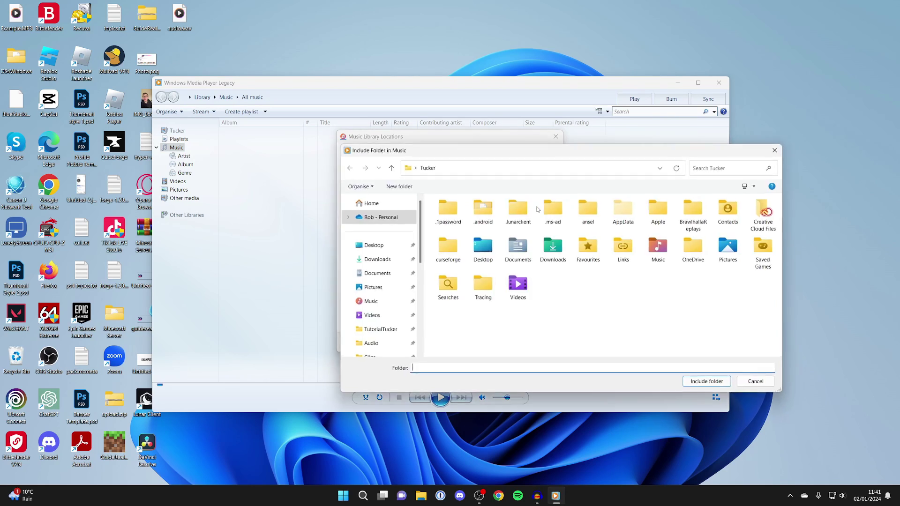
Include the Documents\music folder as a Music library location.
{"action": "left_click_drag", "start_coordinate": [527, 154], "coordinate": [424, 146]}
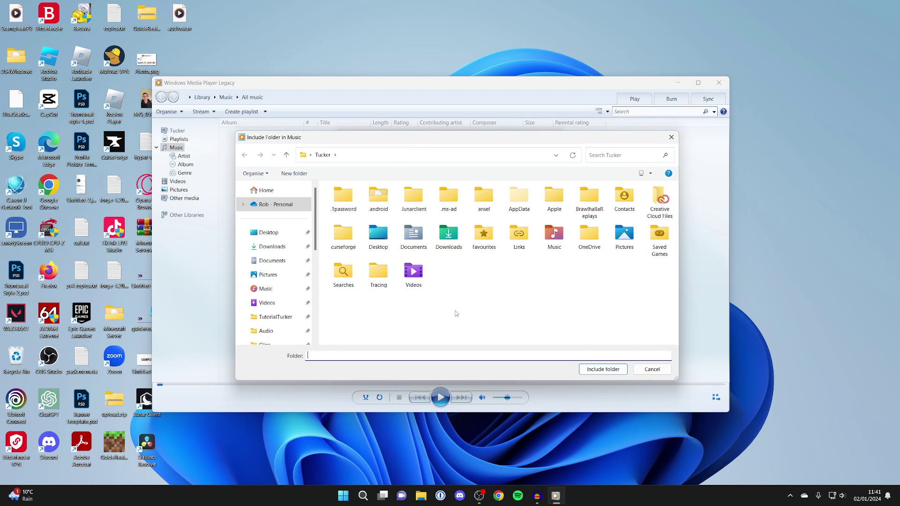
{"action": "left_click", "coordinate": [284, 263]}
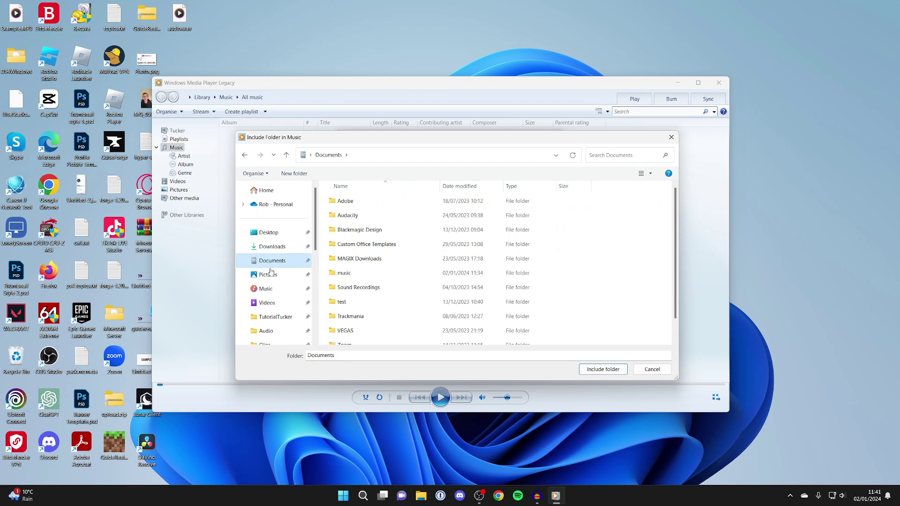
{"action": "left_click", "coordinate": [407, 273]}
{"action": "left_click", "coordinate": [606, 371]}
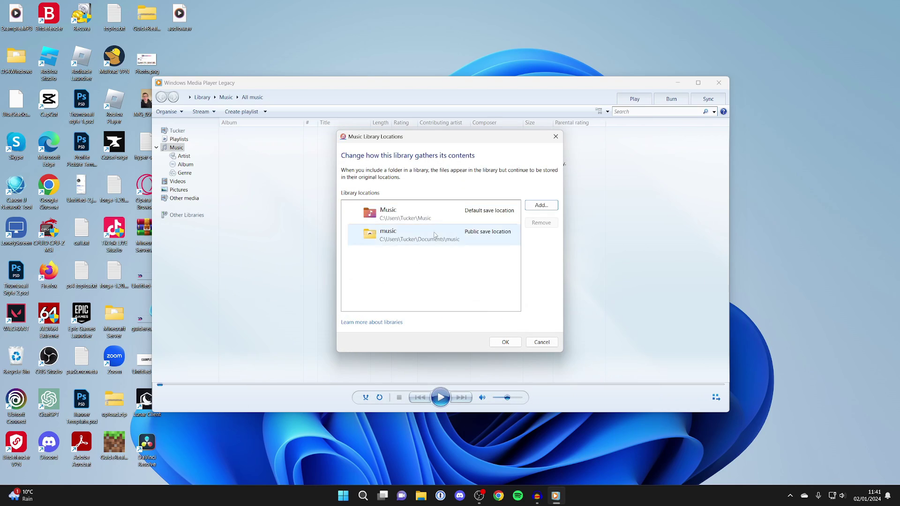
Confirm the library locations so Dreams and a DJ Quads track appear, then launch File Explorer.
{"action": "left_click", "coordinate": [510, 344]}
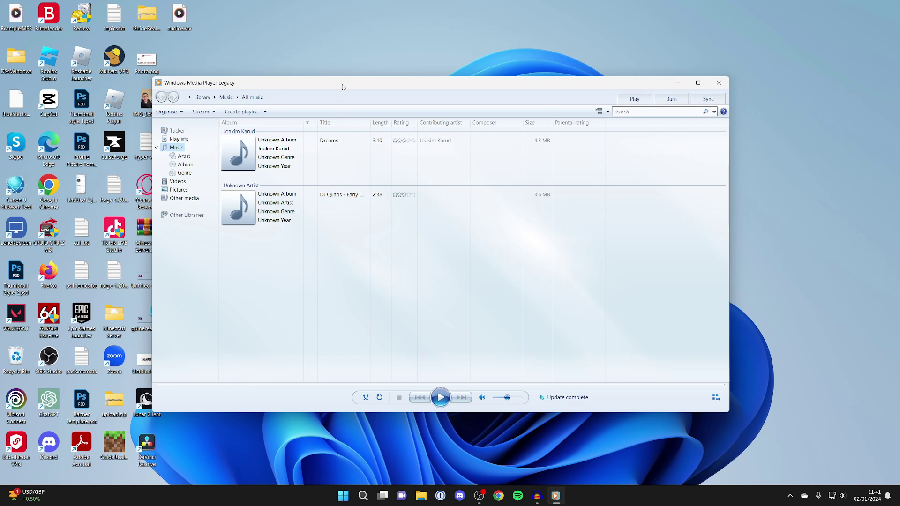
{"action": "left_click_drag", "start_coordinate": [342, 87], "coordinate": [427, 80]}
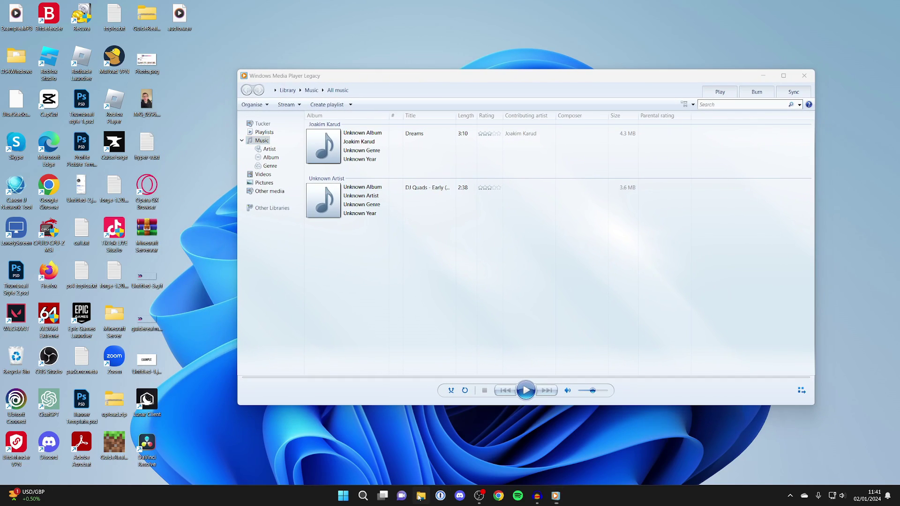
{"action": "left_click", "coordinate": [420, 497]}
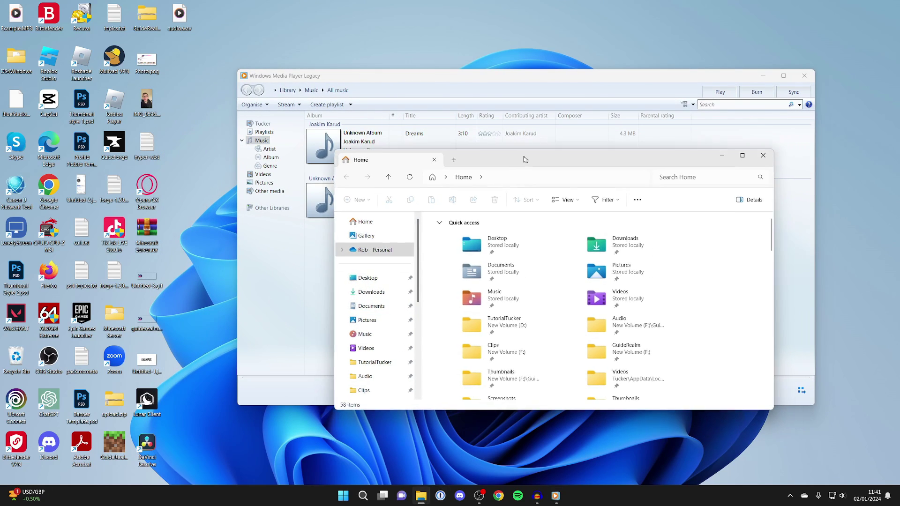
Add the camera shutter WAV from the Audio folder to the library, then minimize Explorer.
{"action": "left_click_drag", "start_coordinate": [530, 161], "coordinate": [374, 141]}
{"action": "left_click", "coordinate": [236, 360]}
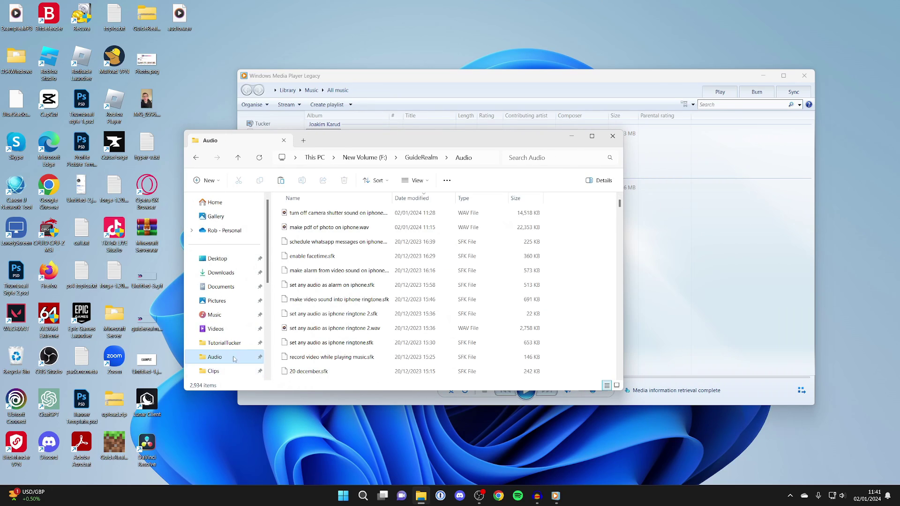
{"action": "left_click_drag", "start_coordinate": [374, 148], "coordinate": [294, 305]}
{"action": "left_click_drag", "start_coordinate": [270, 371], "coordinate": [410, 234]}
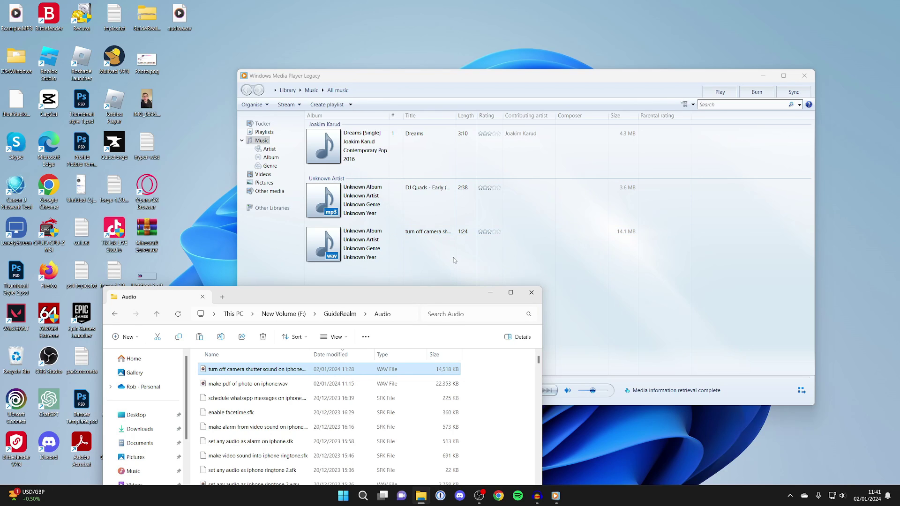
{"action": "left_click", "coordinate": [490, 293]}
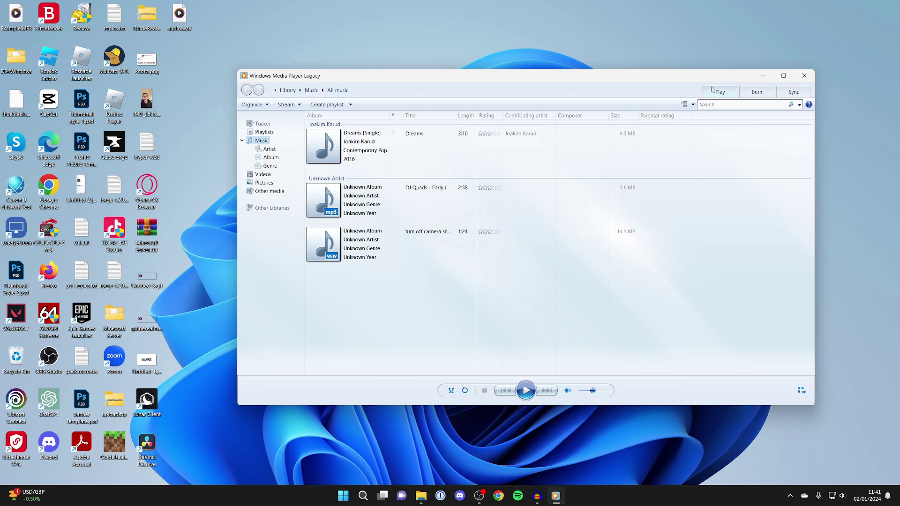
{"action": "left_click_drag", "start_coordinate": [645, 74], "coordinate": [612, 82]}
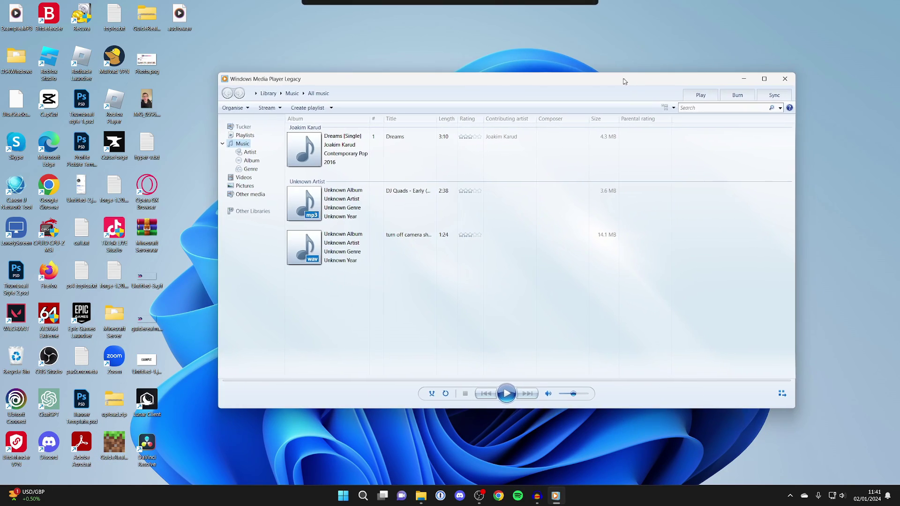